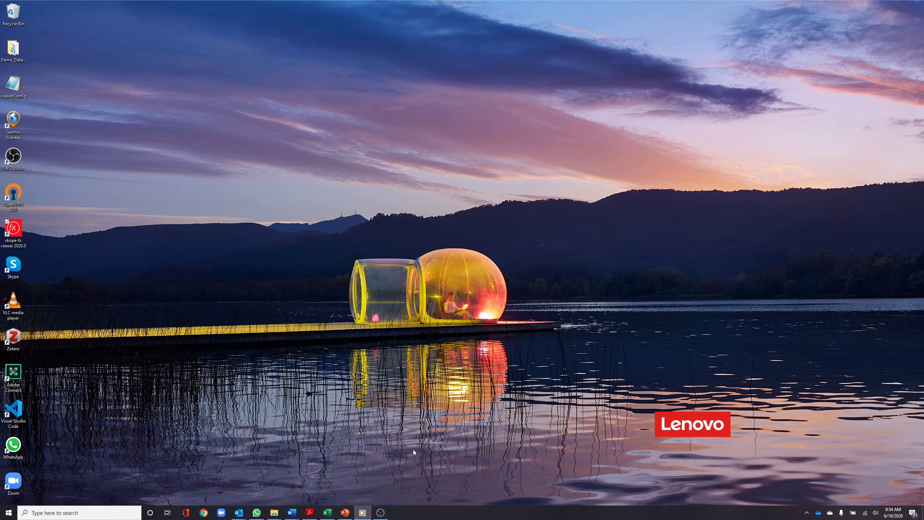
# Step: Launch the skope-fx viewer 2020.0 from its desktop icon
pyautogui.doubleClick(11, 232)
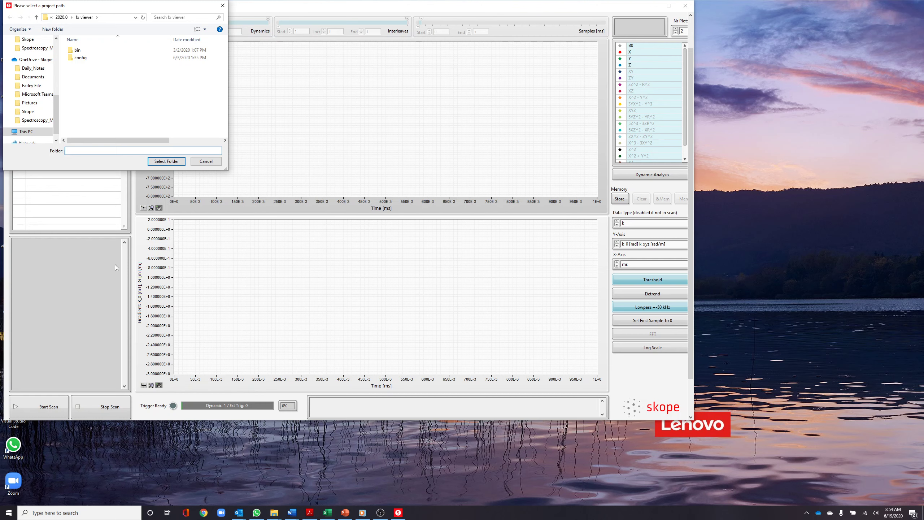
# Step: Select the Desktop folder Demo_Data_Version_2020.0 as the project path
pyautogui.scroll(5, 36, 61)
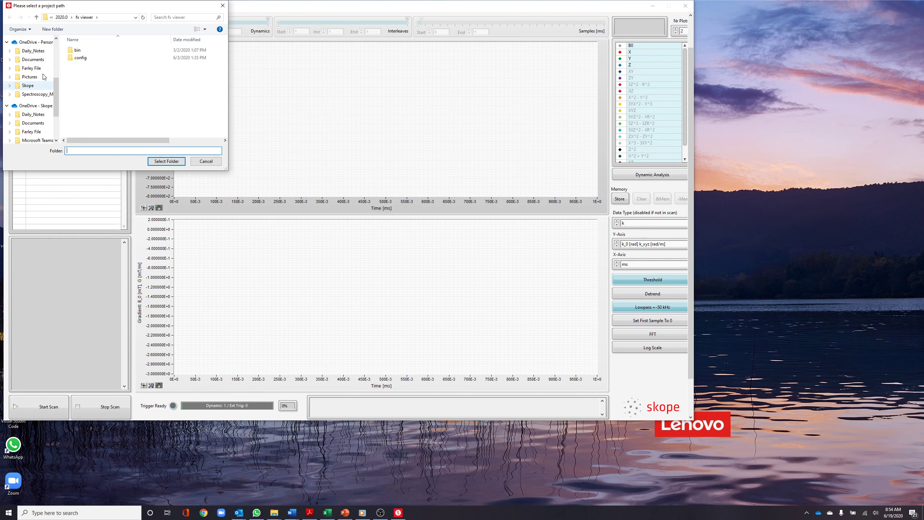
pyautogui.scroll(3, 36, 62)
pyautogui.click(32, 54)
pyautogui.click(99, 50)
pyautogui.click(166, 161)
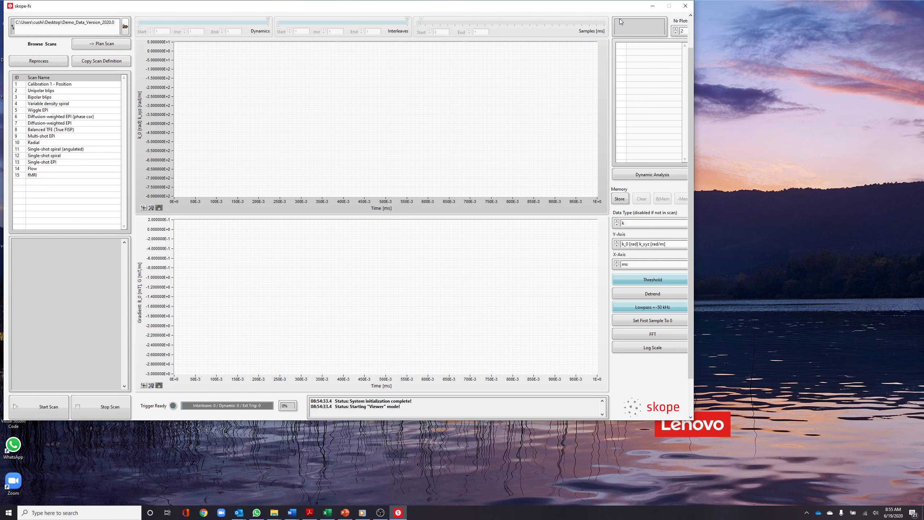
# Step: Open scan 12 'Single-shot spiral', review its acquisition details, and limit samples to the first 7.05 ms
pyautogui.click(62, 157)
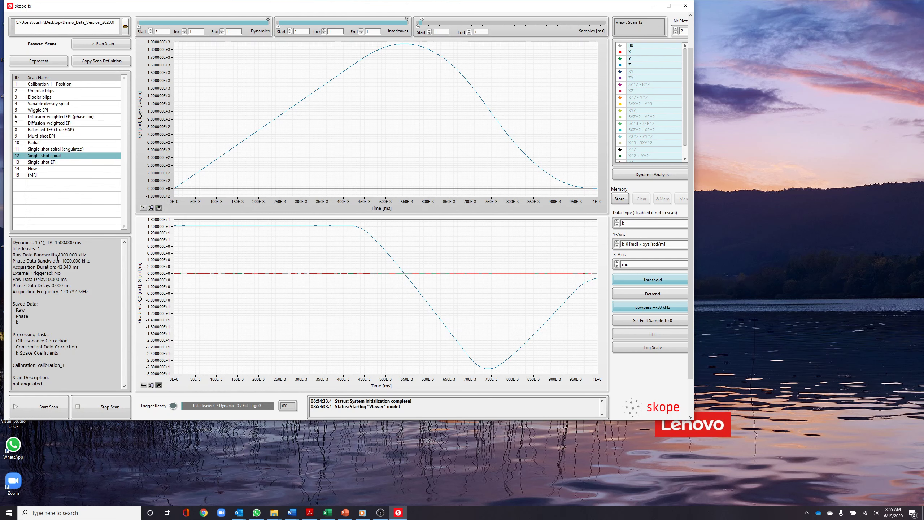
pyautogui.moveTo(58, 254); pyautogui.dragTo(78, 269)
pyautogui.click(33, 316)
pyautogui.moveTo(13, 303); pyautogui.dragTo(32, 320)
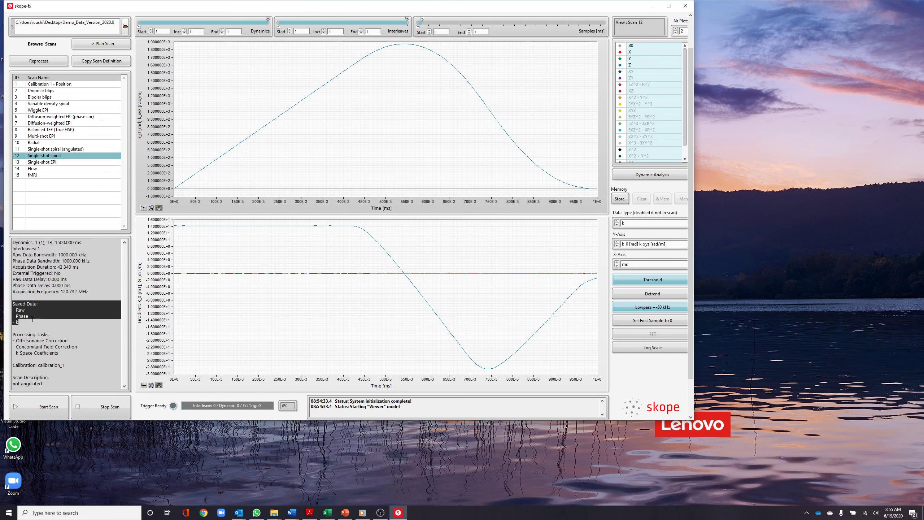
pyautogui.click(39, 325)
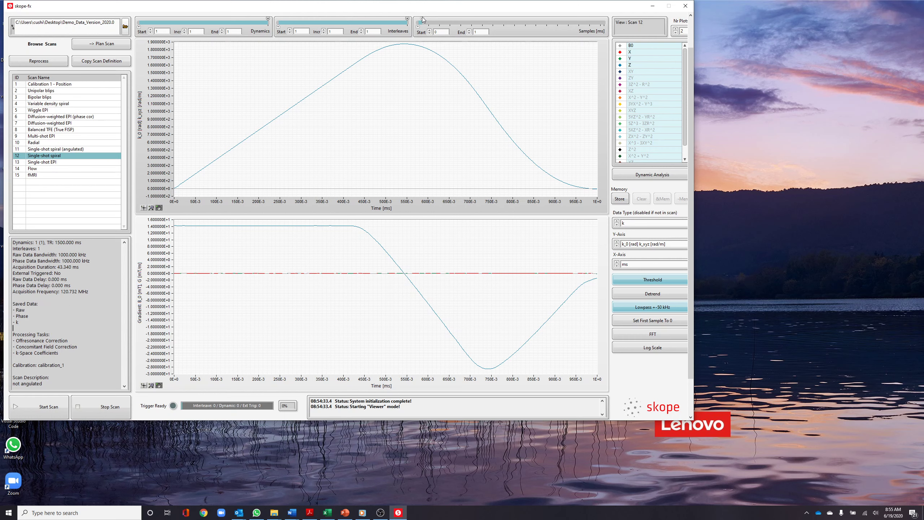
pyautogui.moveTo(422, 20); pyautogui.dragTo(447, 19)
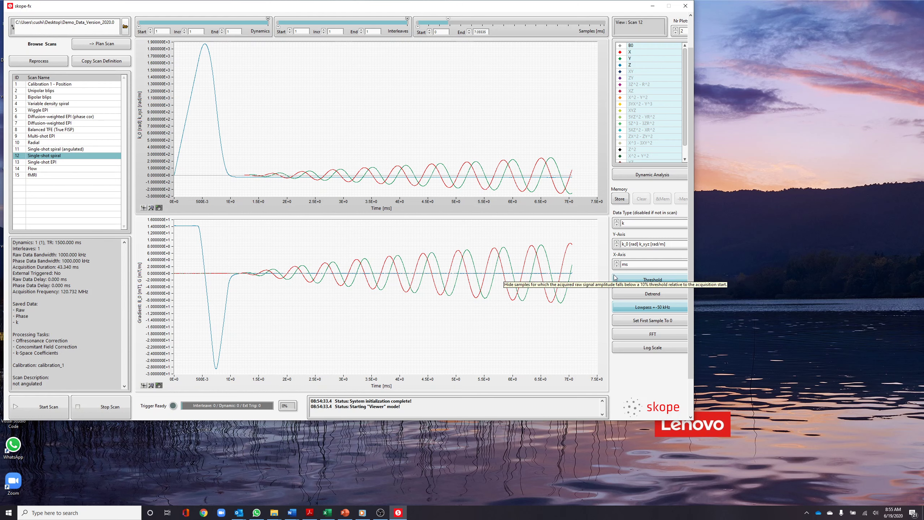
# Step: Show Raw Magnitude traces for probe channels 1, 3, 6 and 12 only
pyautogui.click(617, 221)
pyautogui.click(627, 222)
pyautogui.click(633, 198)
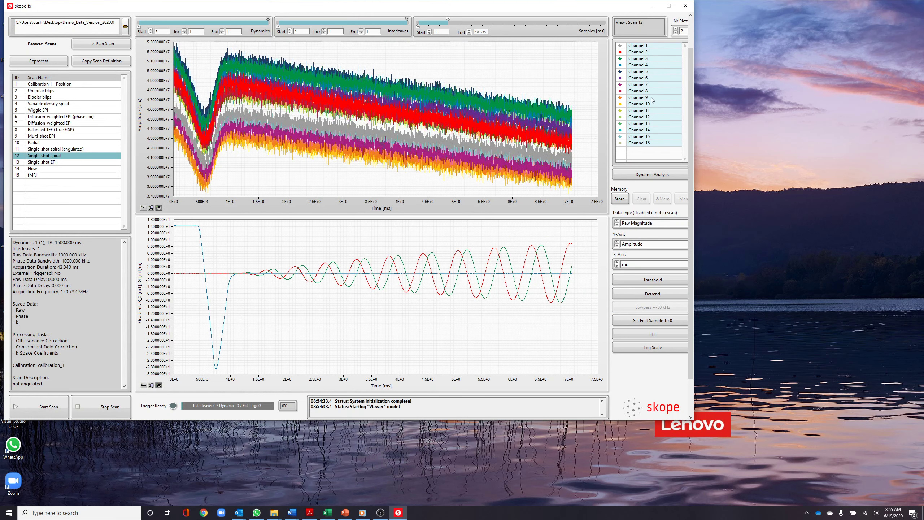
pyautogui.click(642, 47)
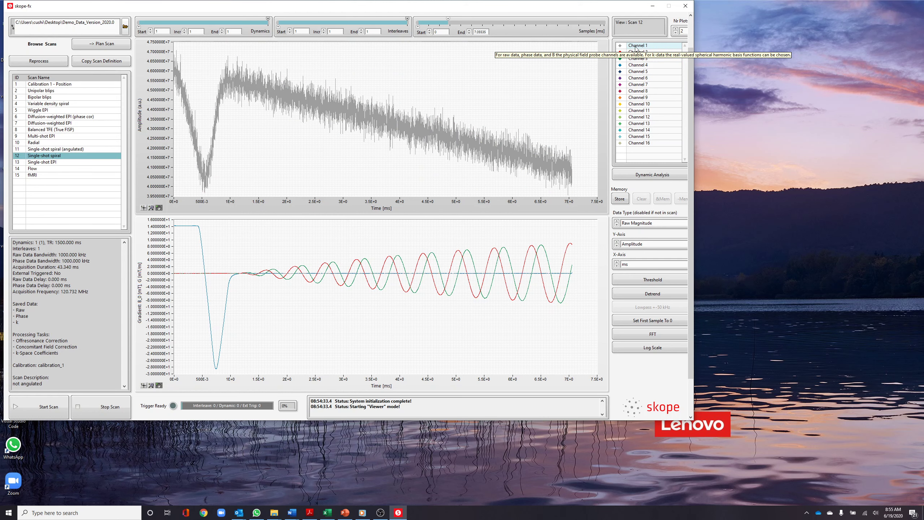
pyautogui.keyDown('ctrl'); pyautogui.click(648, 60); pyautogui.keyUp('ctrl')
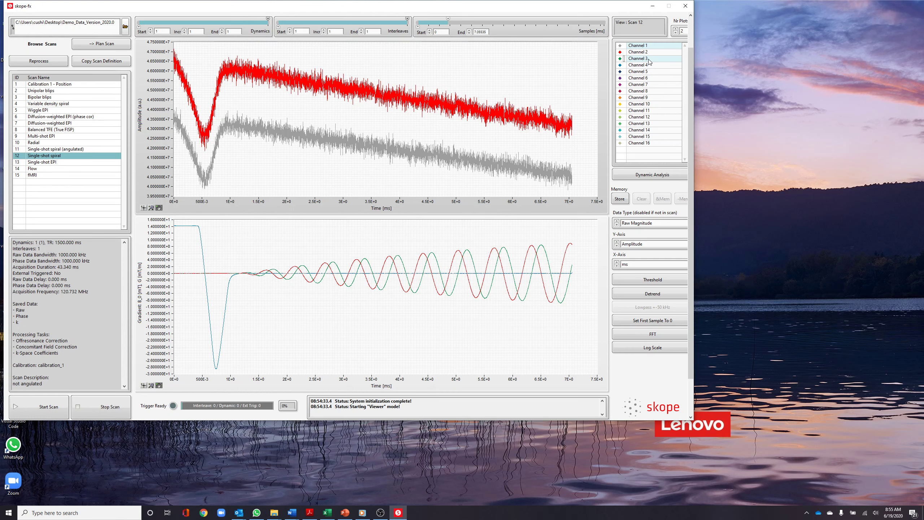
pyautogui.keyDown('ctrl'); pyautogui.click(650, 78); pyautogui.keyUp('ctrl')
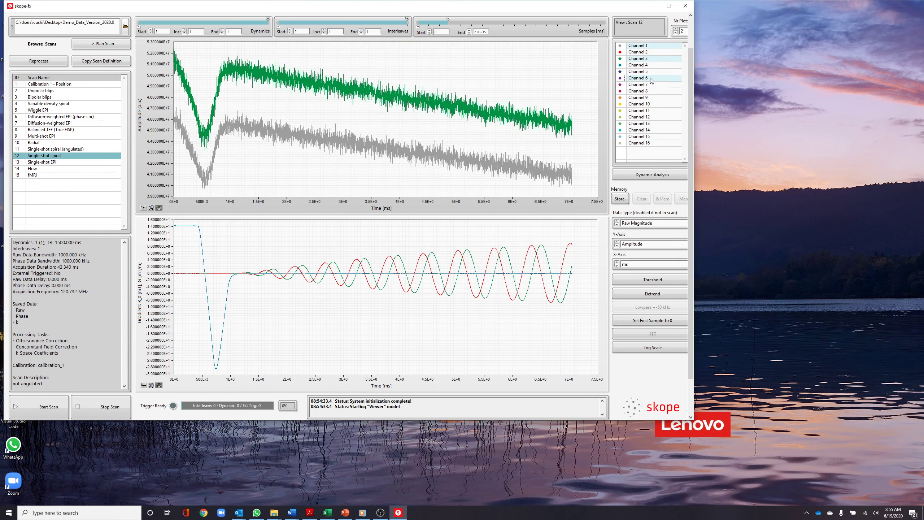
pyautogui.keyDown('ctrl'); pyautogui.click(651, 117); pyautogui.keyUp('ctrl')
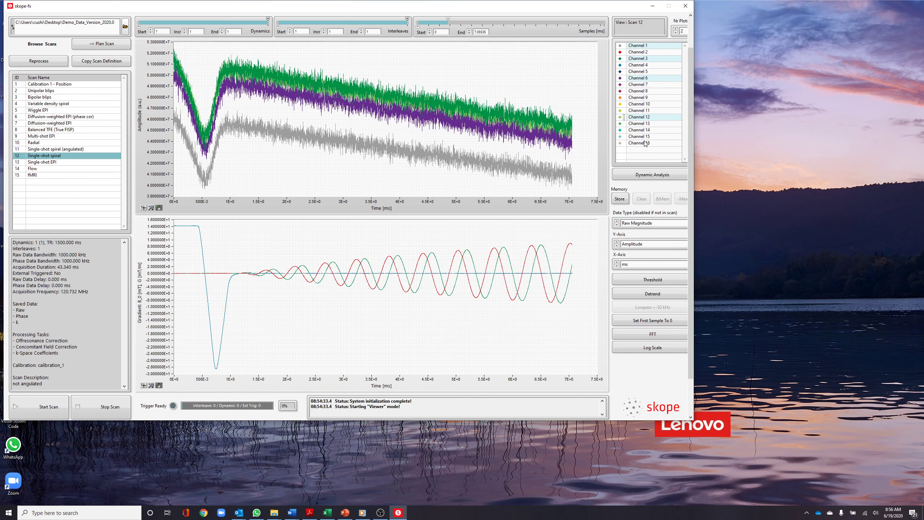
# Step: Switch the Data Type to Raw Phase, then to Raw Cpx (Disp. Real)
pyautogui.click(636, 223)
pyautogui.click(635, 227)
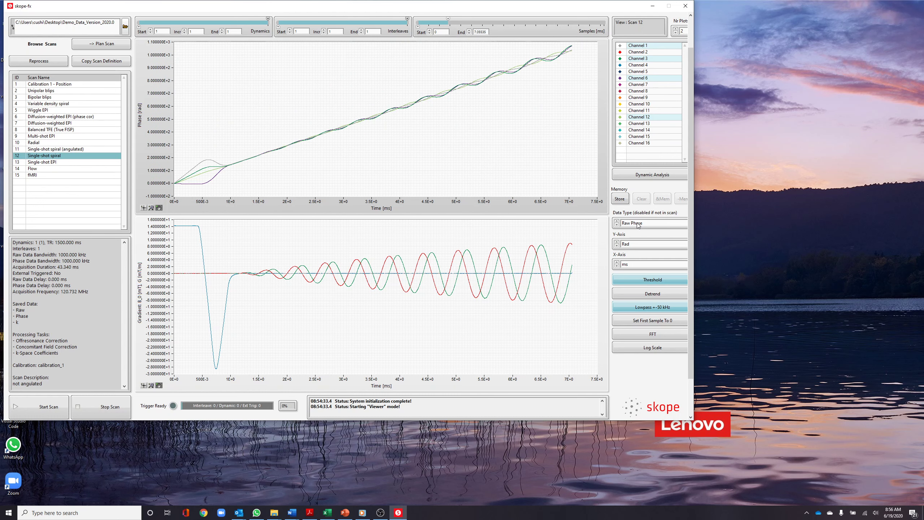
pyautogui.click(638, 223)
pyautogui.click(637, 227)
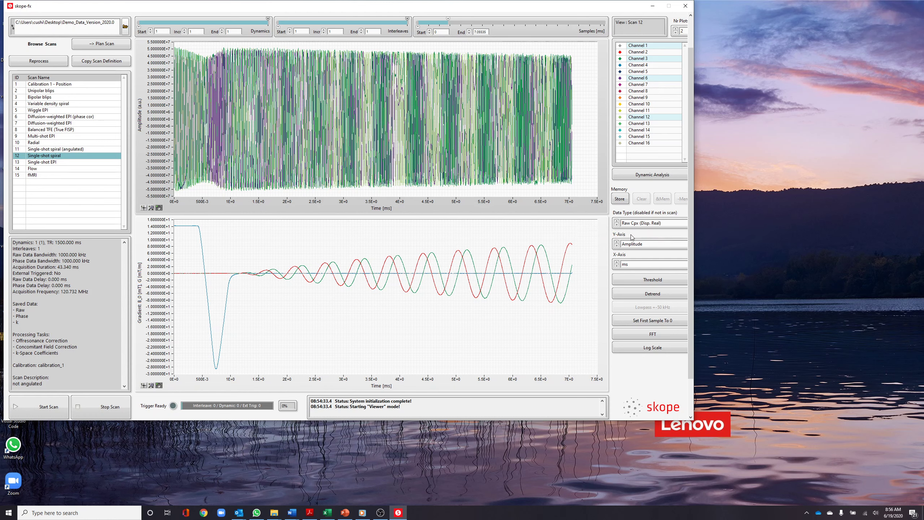
# Step: Plot Phase for all 16 channels over a 1.51 to 24.53 ms sample window
pyautogui.click(635, 224)
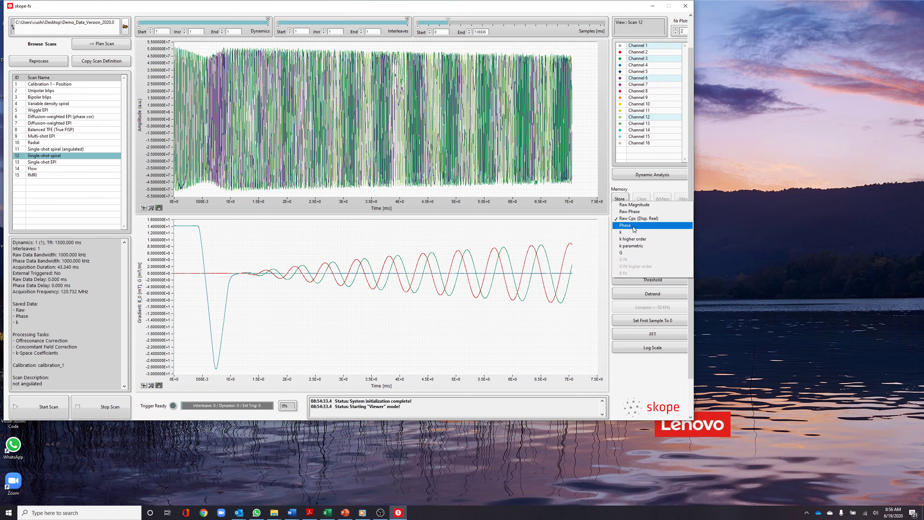
pyautogui.click(635, 233)
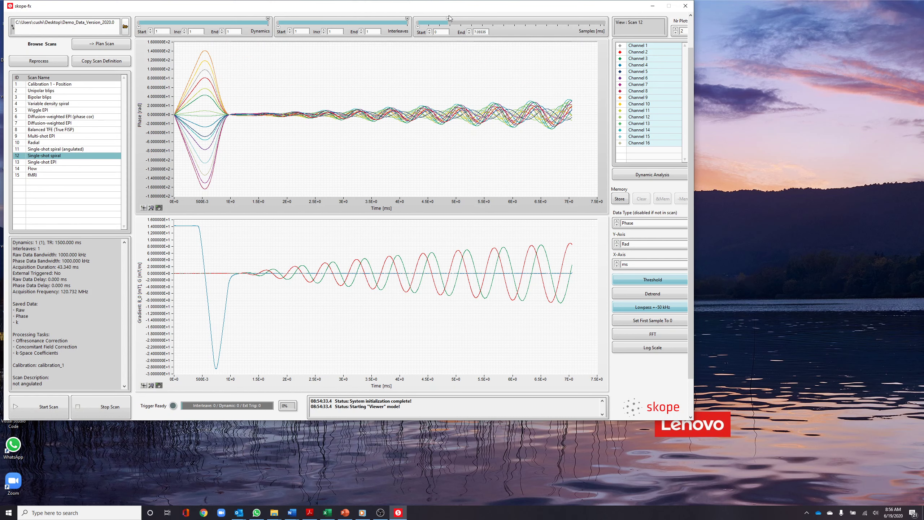
pyautogui.moveTo(449, 22); pyautogui.dragTo(517, 21)
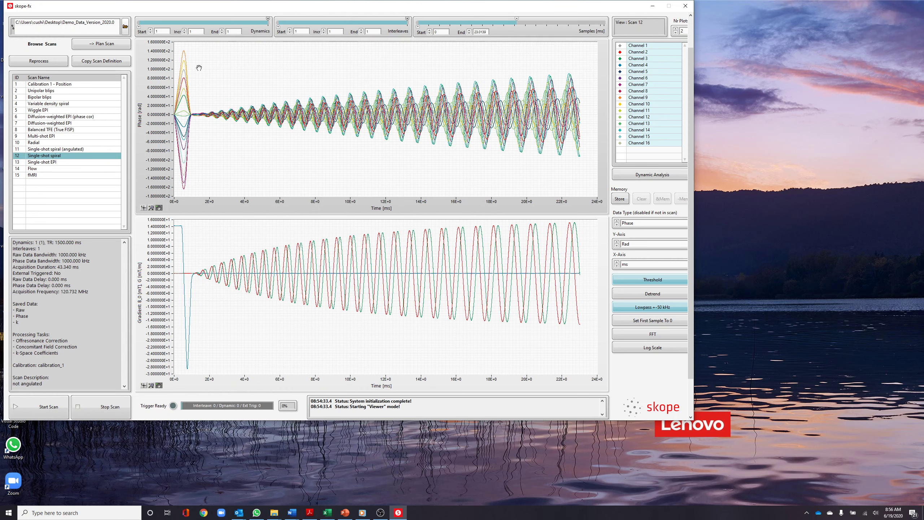
pyautogui.moveTo(426, 25)
pyautogui.mouseDown()
pyautogui.moveTo(418, 27)
pyautogui.moveTo(427, 27)
pyautogui.mouseUp()
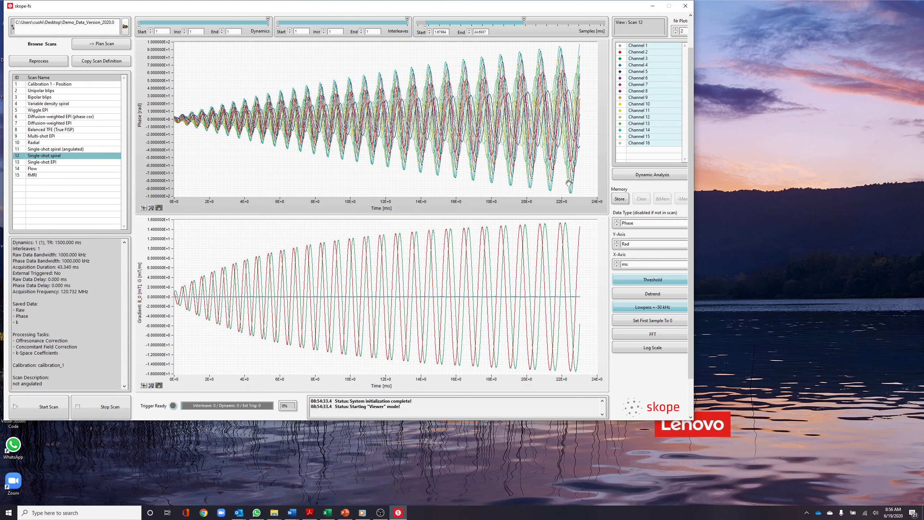
# Step: Set Data Type to k higher order and plot only the B0 term
pyautogui.click(640, 225)
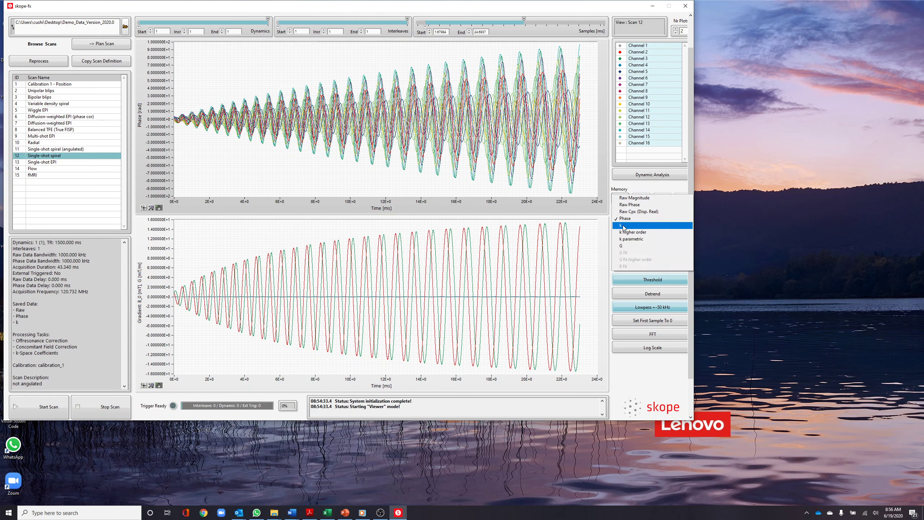
pyautogui.click(634, 225)
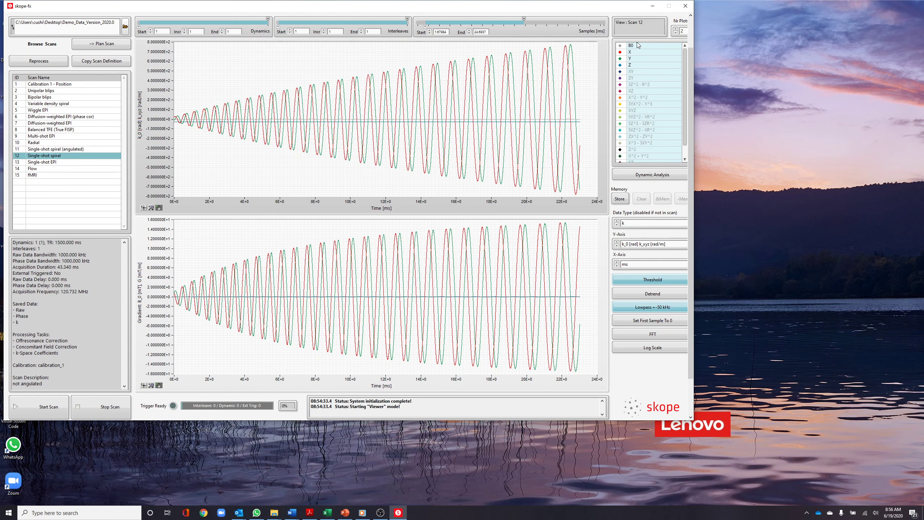
pyautogui.click(640, 223)
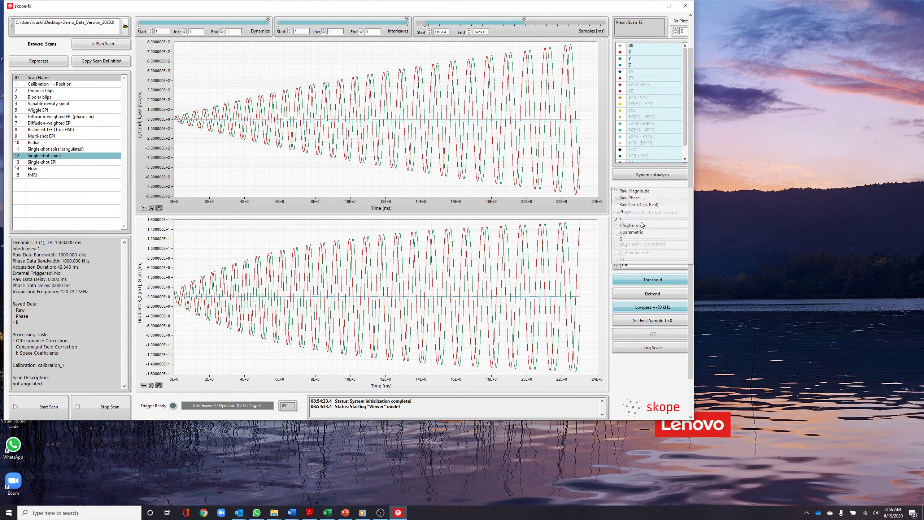
pyautogui.click(641, 231)
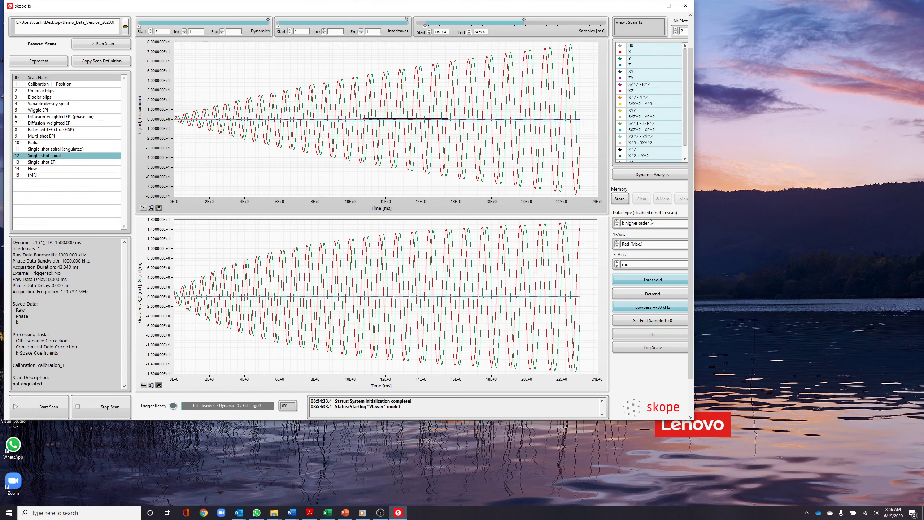
pyautogui.click(640, 51)
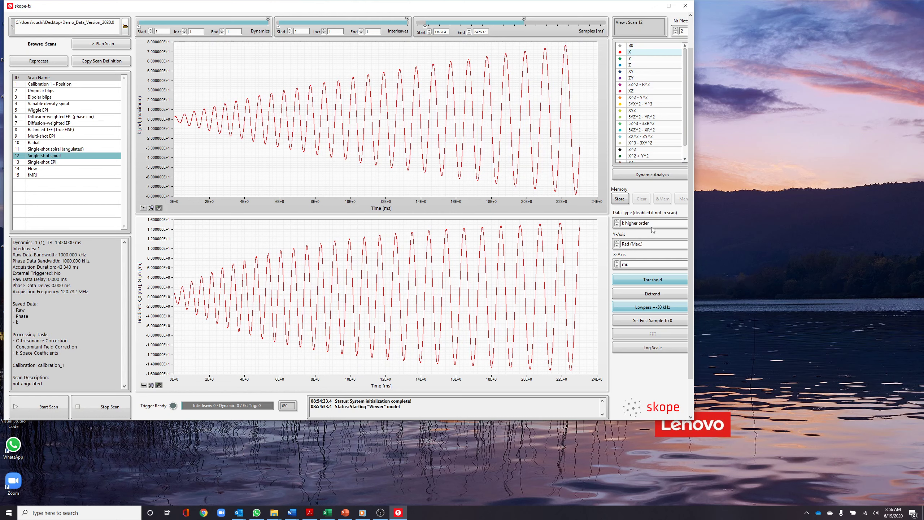
pyautogui.click(633, 46)
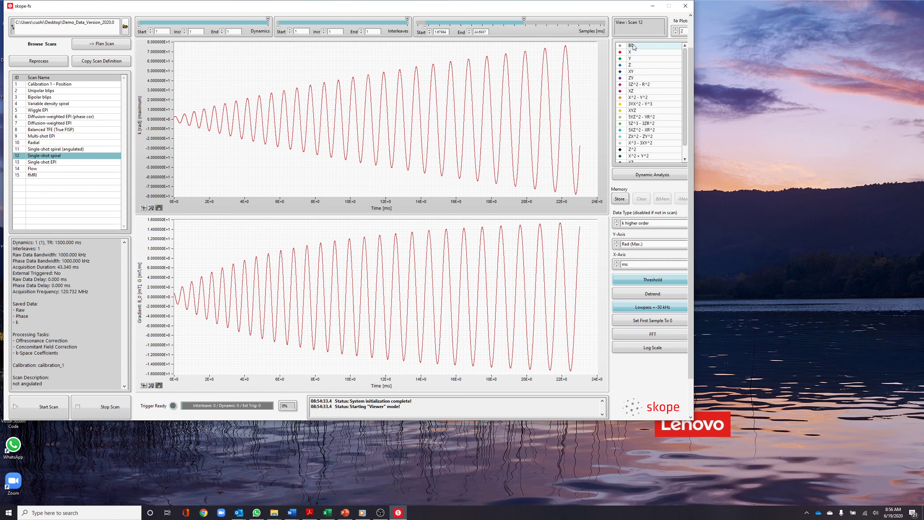
# Step: Plot the XY, ZY, XZ, XYZ, 5Z^3 - 3ZR^2, ZX^2 - ZY^2, and Z^2 terms in turn
pyautogui.click(640, 73)
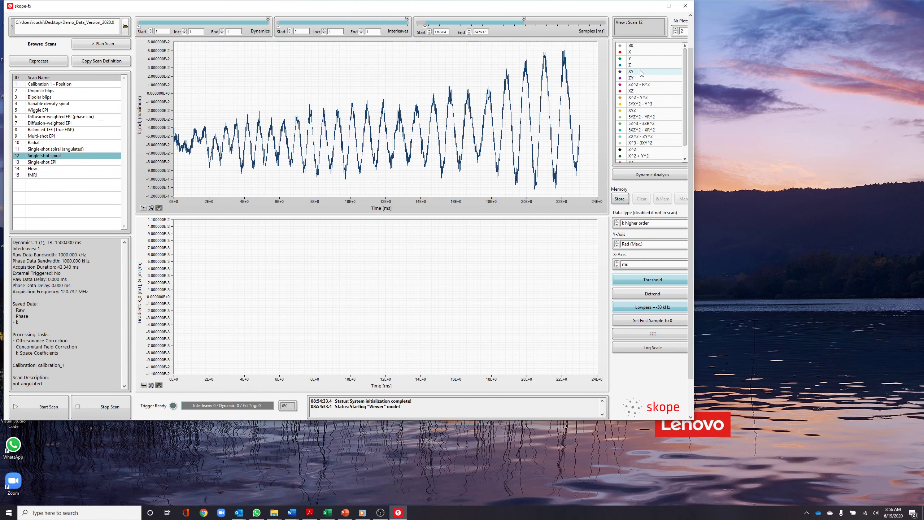
pyautogui.click(641, 79)
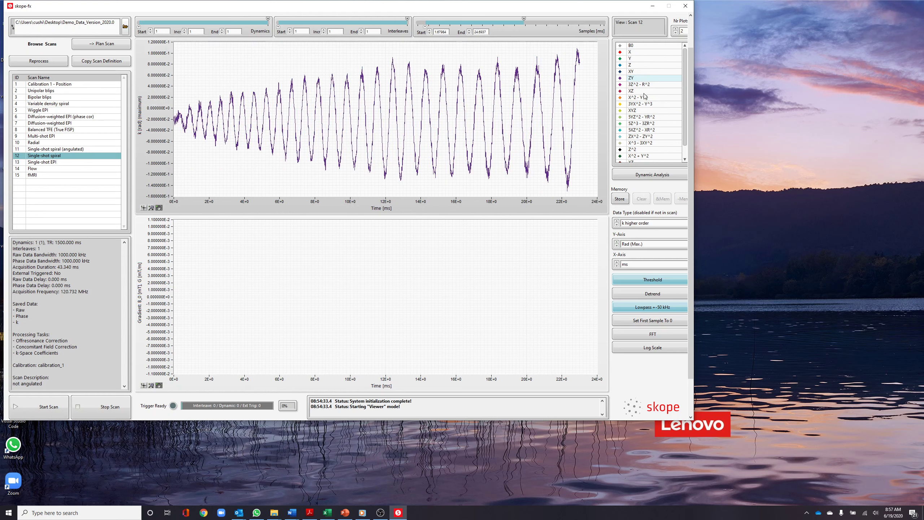
pyautogui.click(643, 93)
pyautogui.click(645, 111)
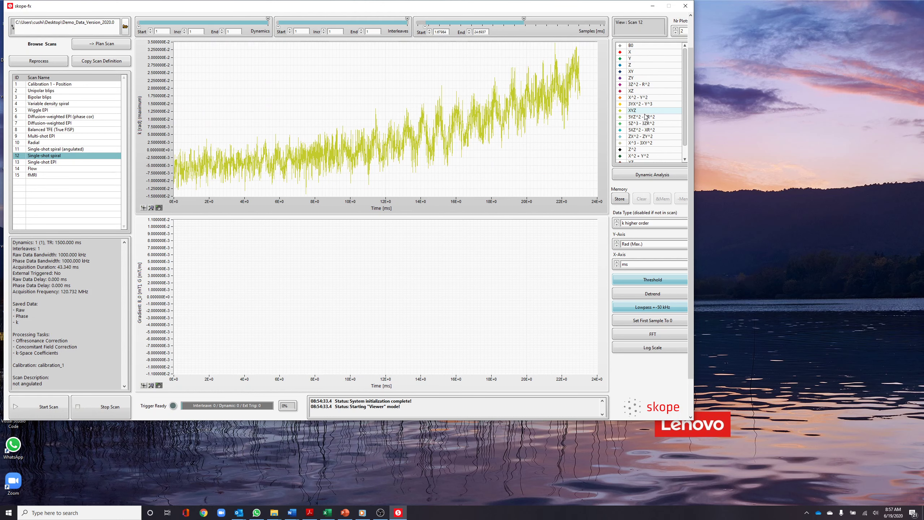
pyautogui.click(646, 124)
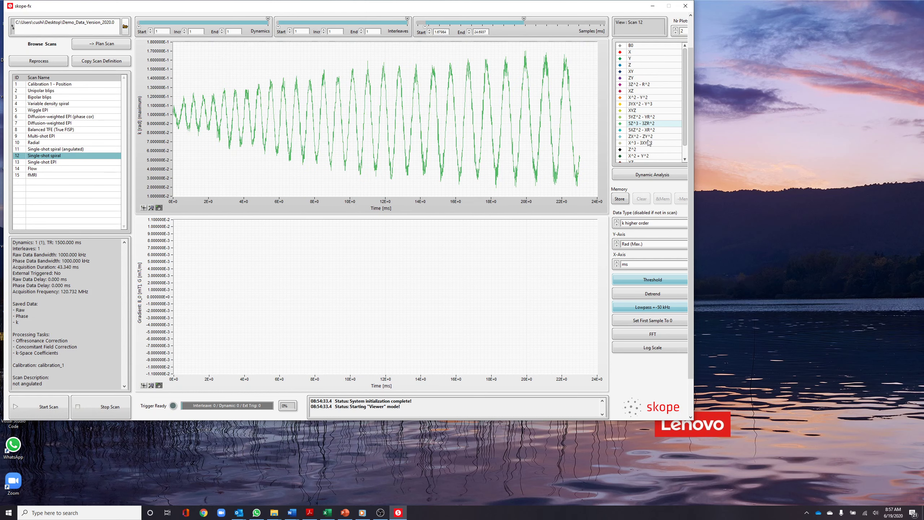
pyautogui.click(647, 138)
pyautogui.click(647, 150)
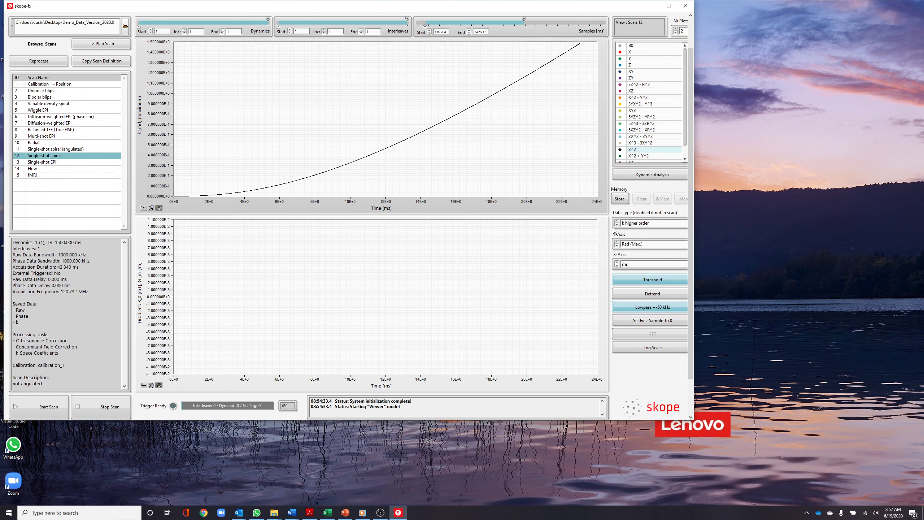
# Step: View the k parametric spiral trajectory, then the G gradient waveform of the X term
pyautogui.click(633, 224)
pyautogui.click(631, 230)
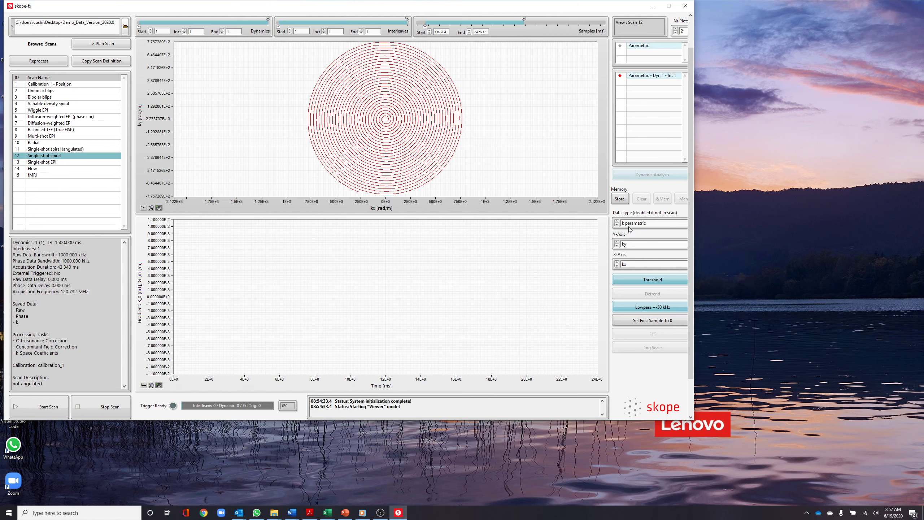
pyautogui.click(628, 225)
pyautogui.click(628, 225)
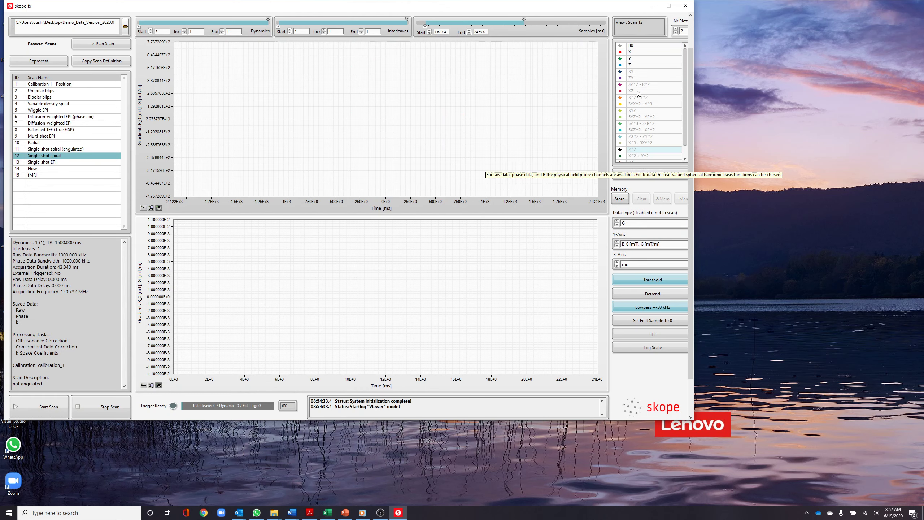
pyautogui.click(638, 55)
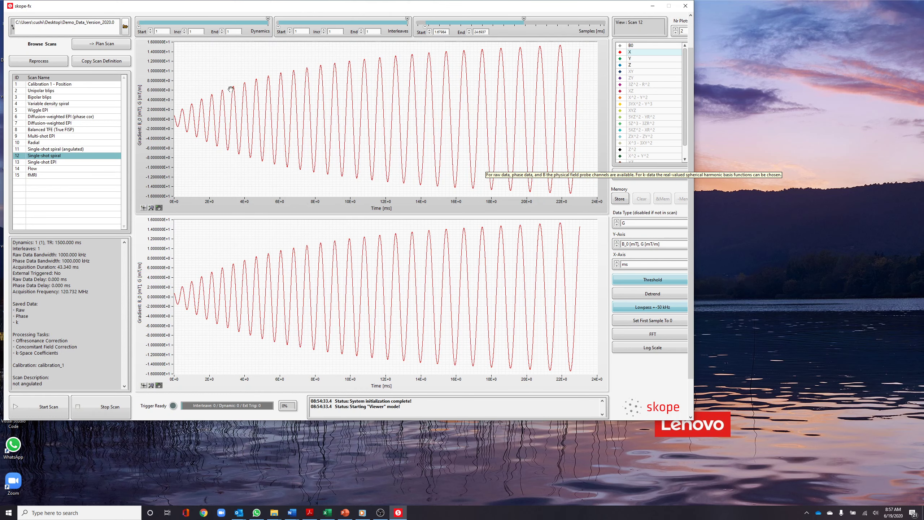
# Step: Open scan 7 Diffusion-weighted EPI with all four dynamics, shown as k higher order data
pyautogui.click(73, 124)
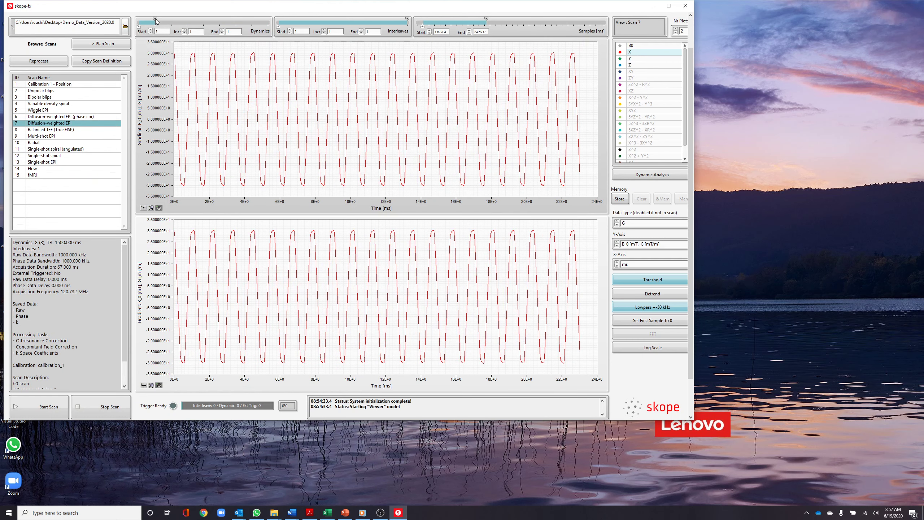
pyautogui.moveTo(156, 20); pyautogui.dragTo(204, 20)
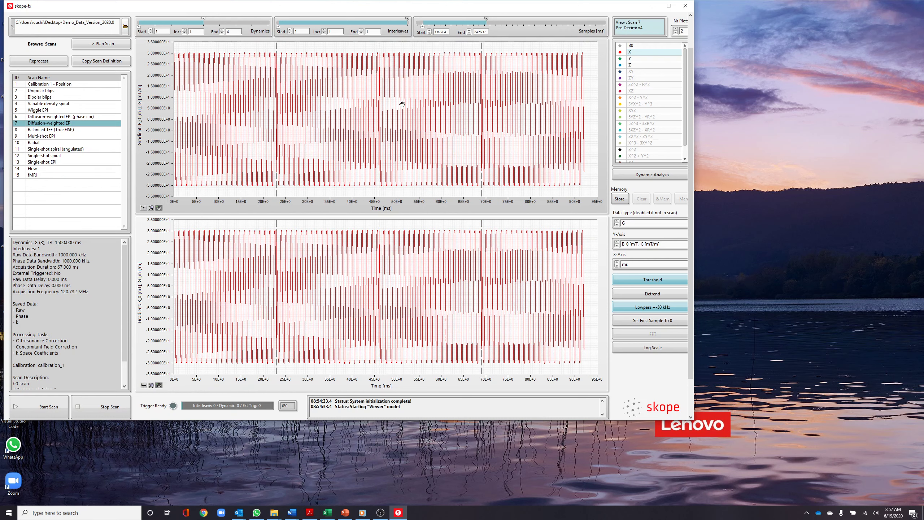
pyautogui.click(646, 225)
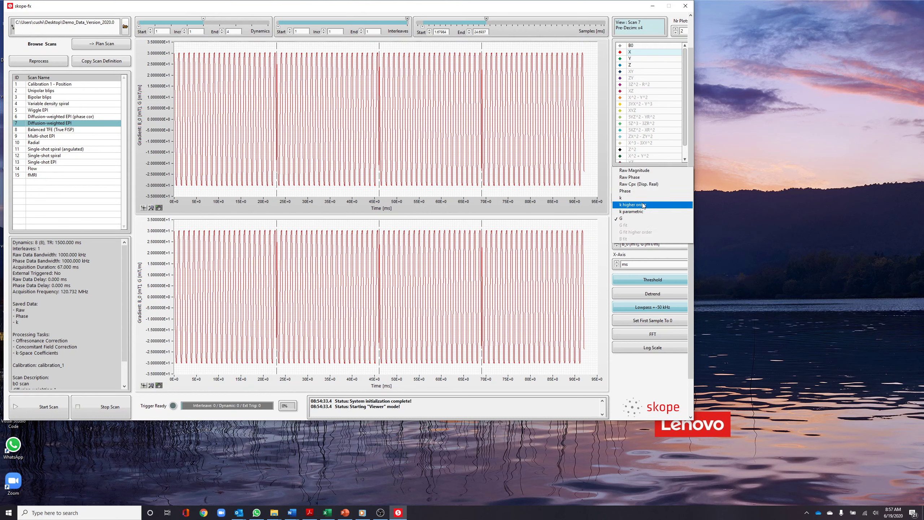
pyautogui.click(642, 205)
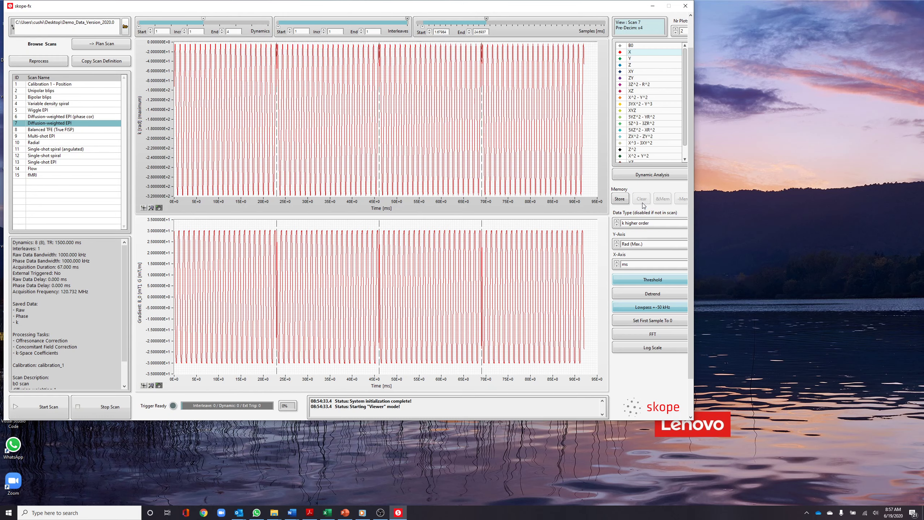
# Step: Step through XY, ZY, 3Z^2 - R^2, XZ, X^2 - Y^2, 3YX^2 - Y^3, XYZ, ending on 3Z^2 - R^2
pyautogui.click(640, 73)
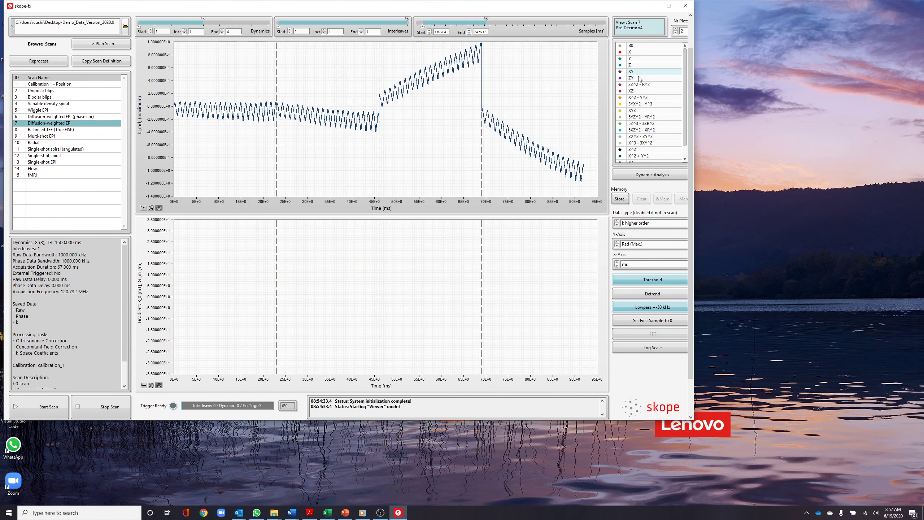
pyautogui.click(641, 78)
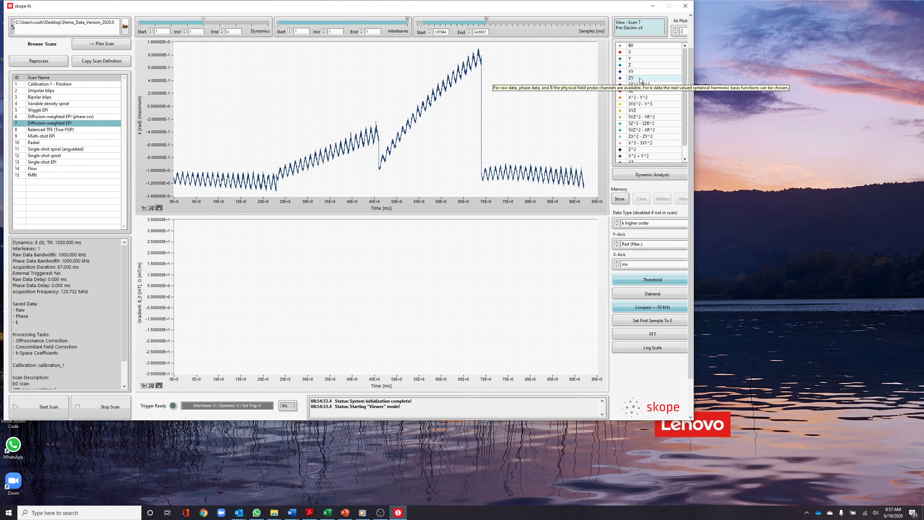
pyautogui.click(644, 85)
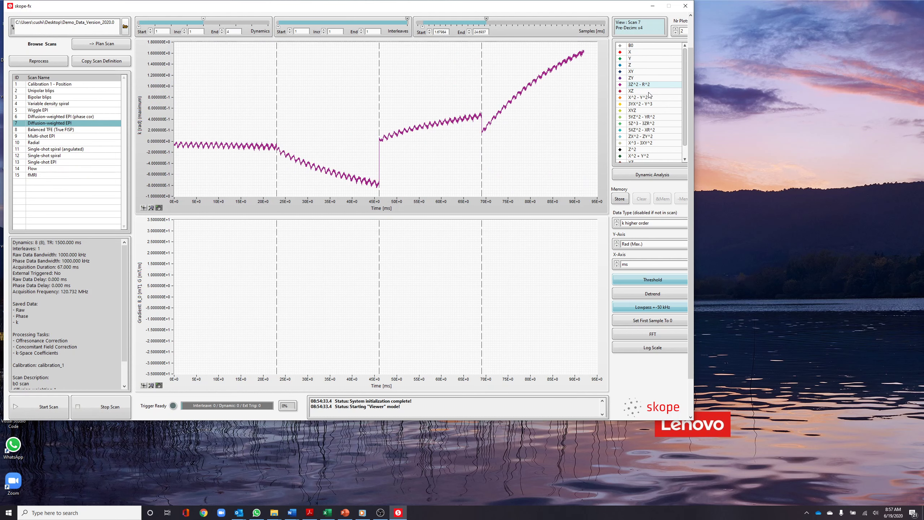
pyautogui.click(649, 91)
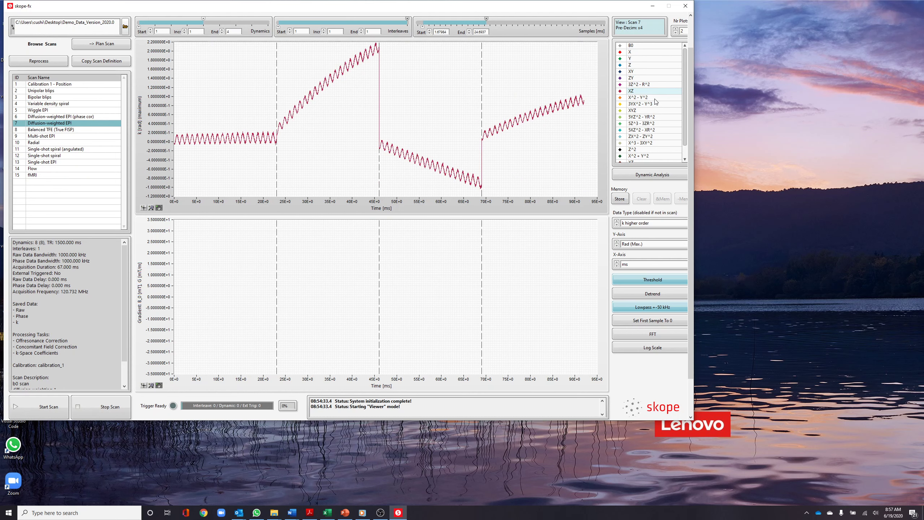
pyautogui.click(653, 98)
pyautogui.click(656, 104)
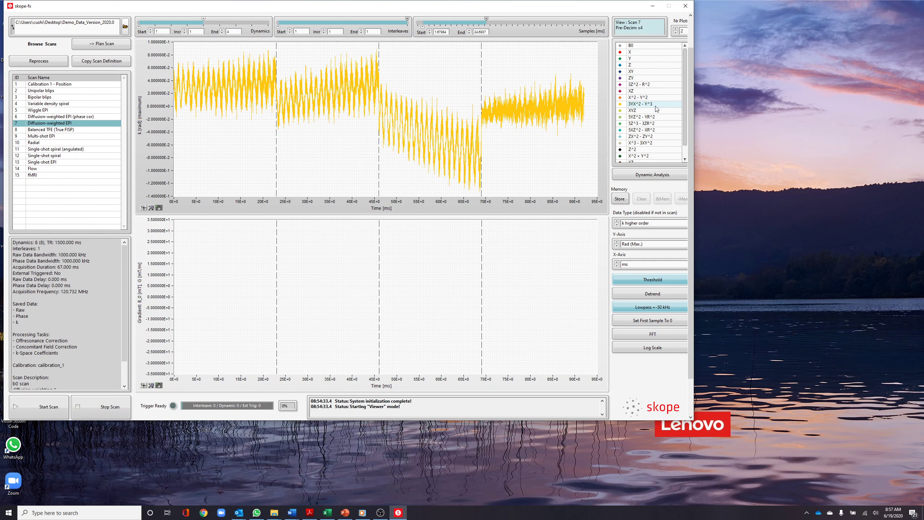
pyautogui.click(656, 111)
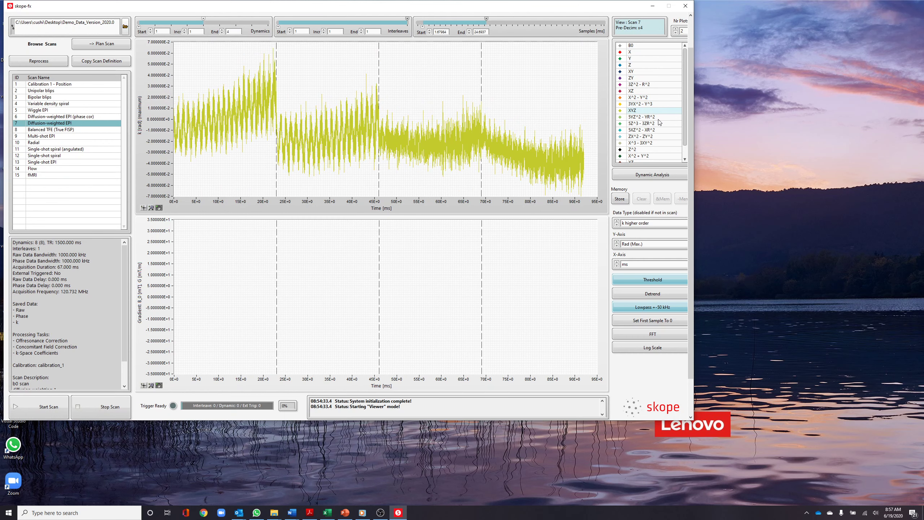
pyautogui.click(637, 80)
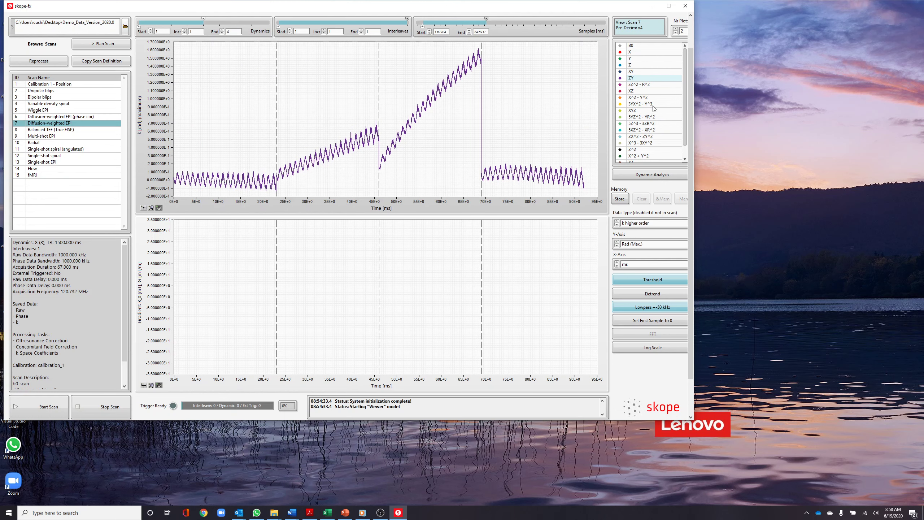
pyautogui.click(649, 86)
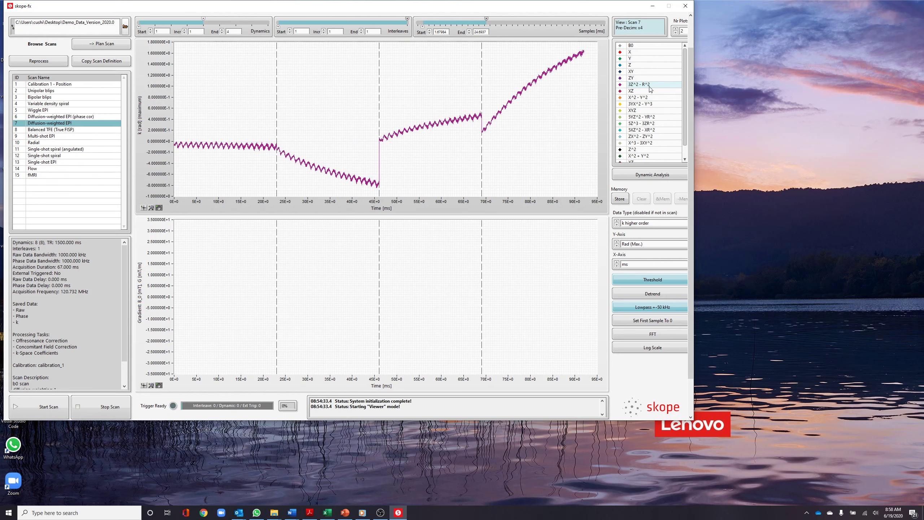